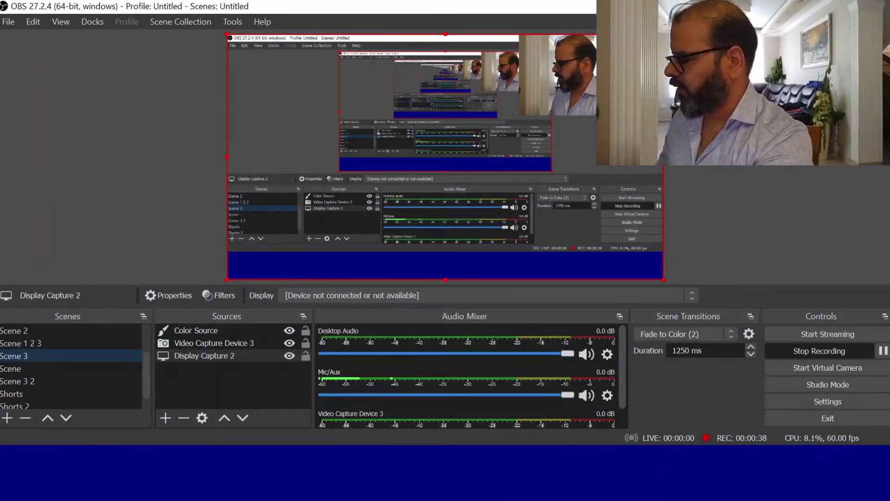
Step: Select cell I6 in the Book3 sales sheet and start a SUBSTITUTE formula referencing H6
{"action": "left_click", "coordinate": [503, 382]}
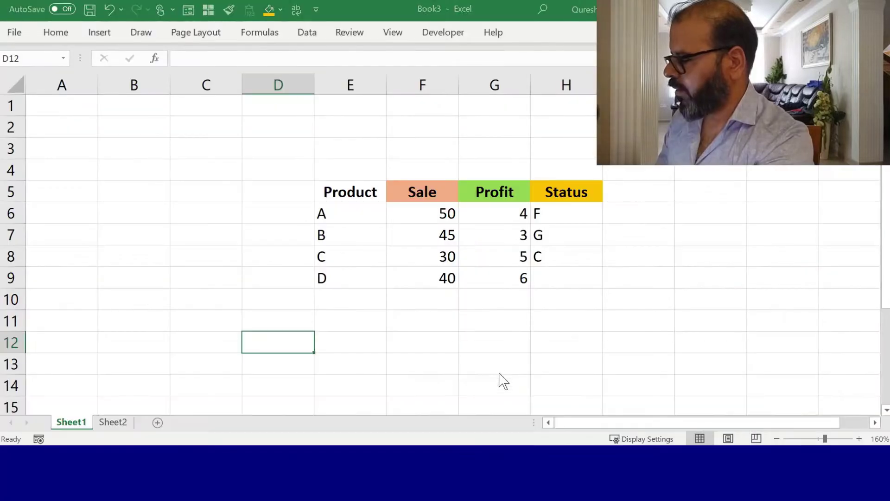
{"action": "left_click", "coordinate": [582, 307]}
{"action": "left_click", "coordinate": [631, 206]}
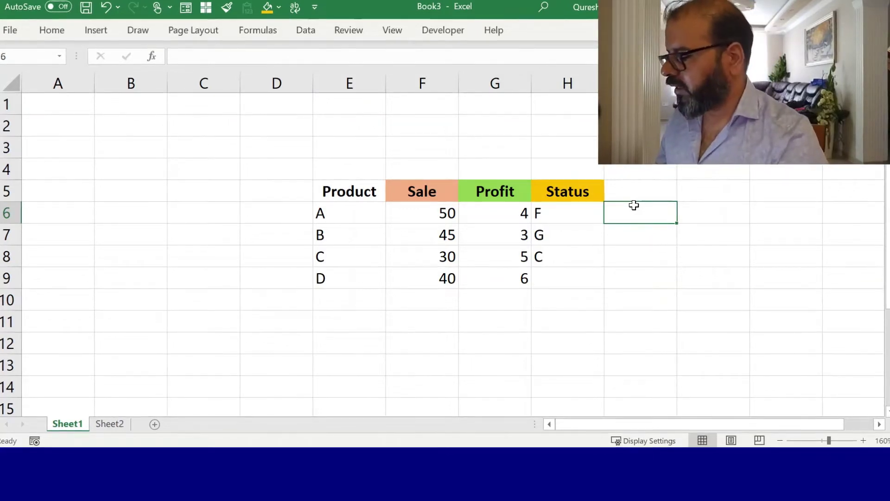
{"action": "type", "text": "="}
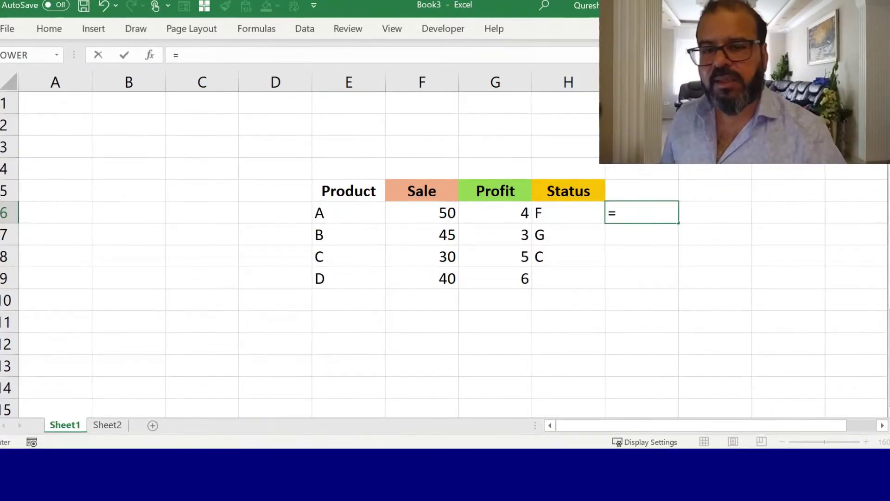
{"action": "type", "text": "sub"}
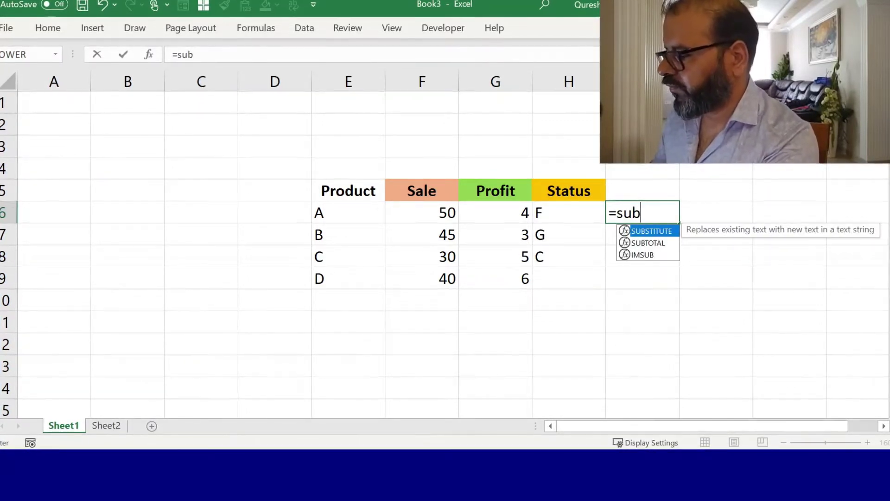
{"action": "type", "text": "stitute"}
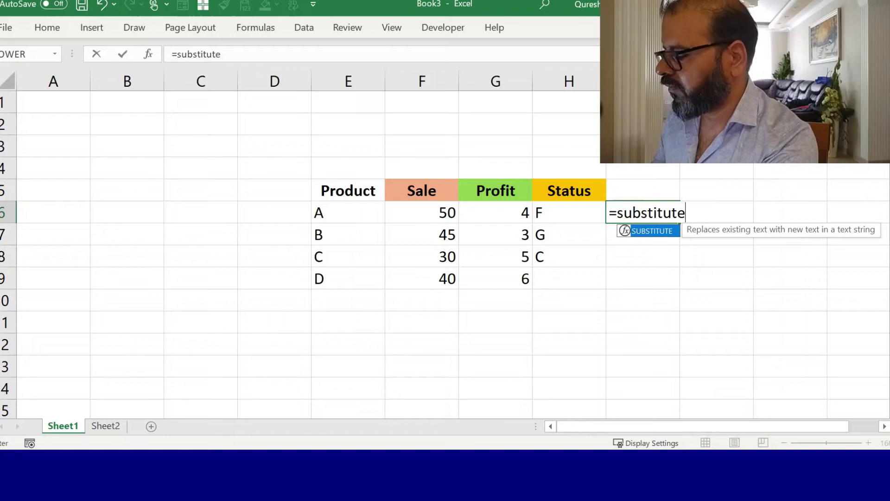
{"action": "type", "text": "("}
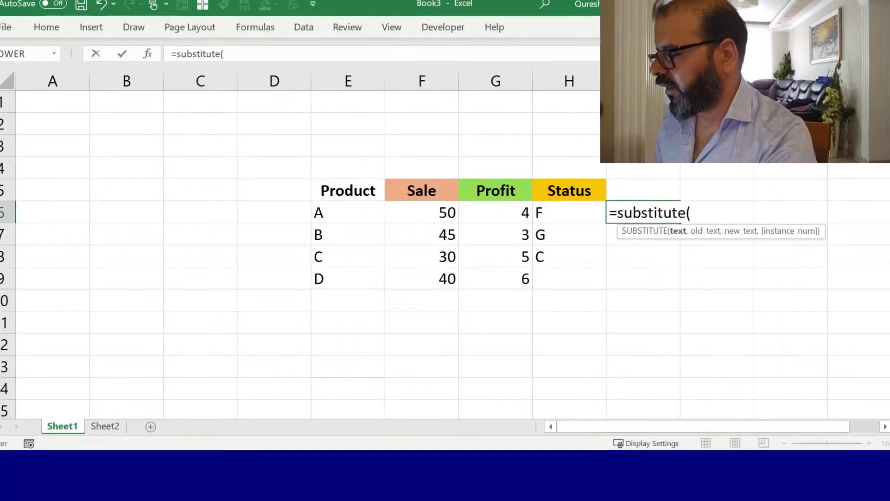
{"action": "key", "text": "Left"}
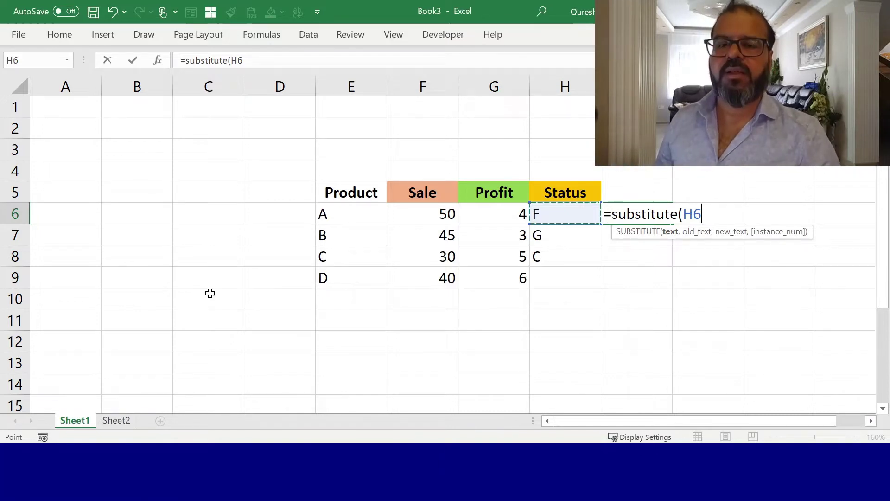
Step: Replace it with =SWITCH(H6,"F","Forward","C","Collaborative","G","Ground","None"), returning Forward
{"action": "key", "text": "BackSpace"}
{"action": "key", "text": "BackSpace"}
{"action": "key", "text": "BackSpace"}
{"action": "key", "text": "BackSpace"}
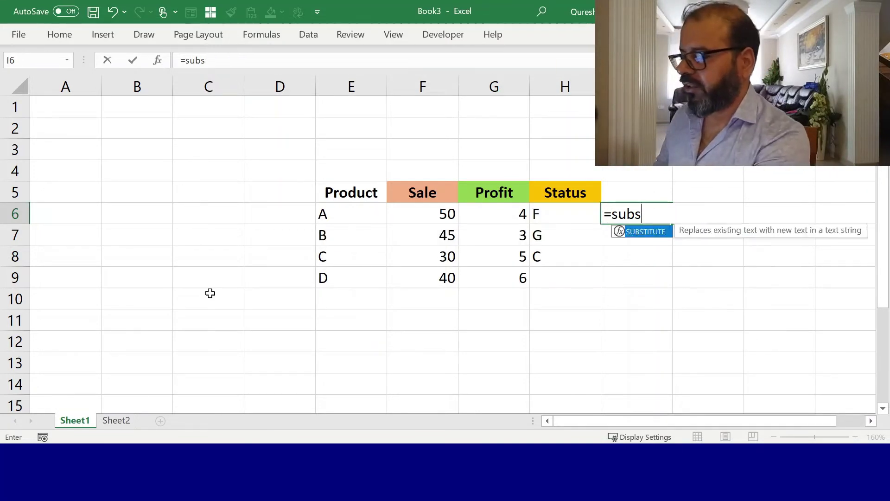
{"action": "key", "text": "BackSpace"}
{"action": "key", "text": "BackSpace"}
{"action": "key", "text": "BackSpace"}
{"action": "type", "text": "=switch"}
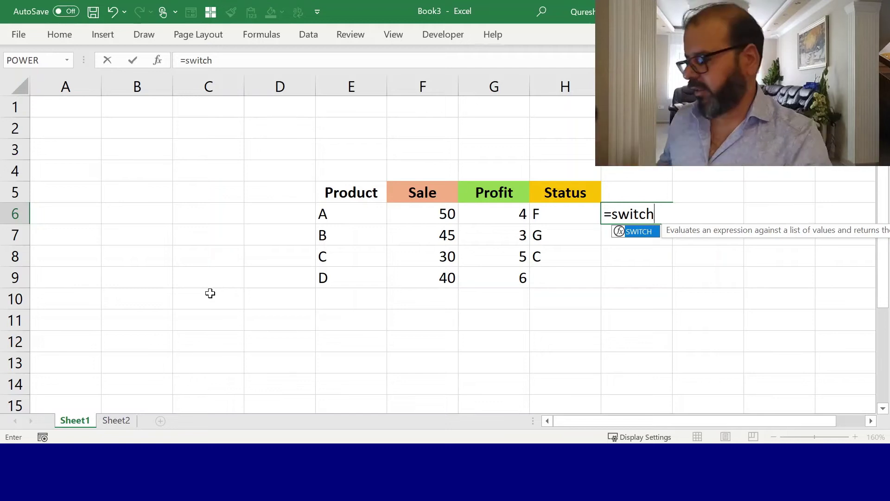
{"action": "type", "text": "("}
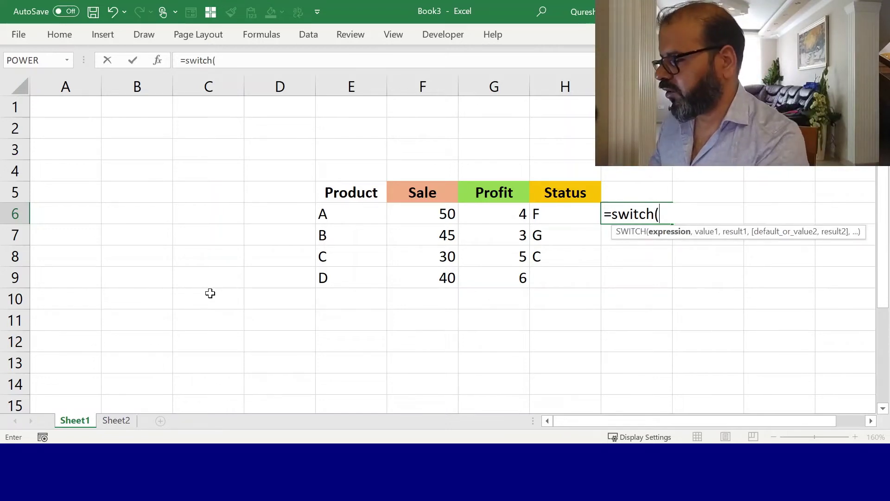
{"action": "key", "text": "Left"}
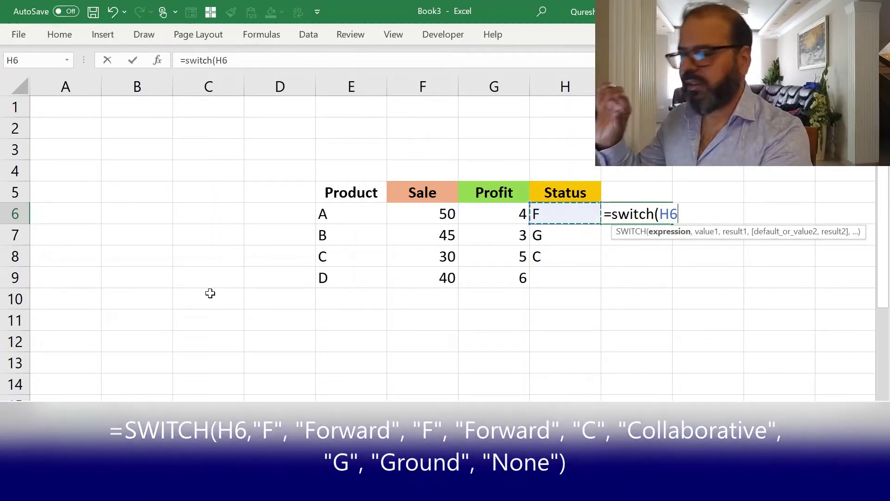
{"action": "type", "text": ",\"F"}
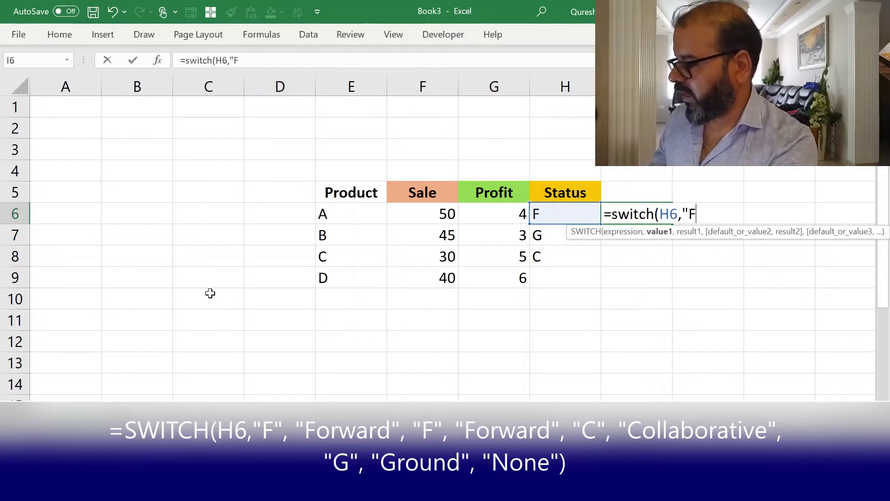
{"action": "type", "text": "\",\"Forward"}
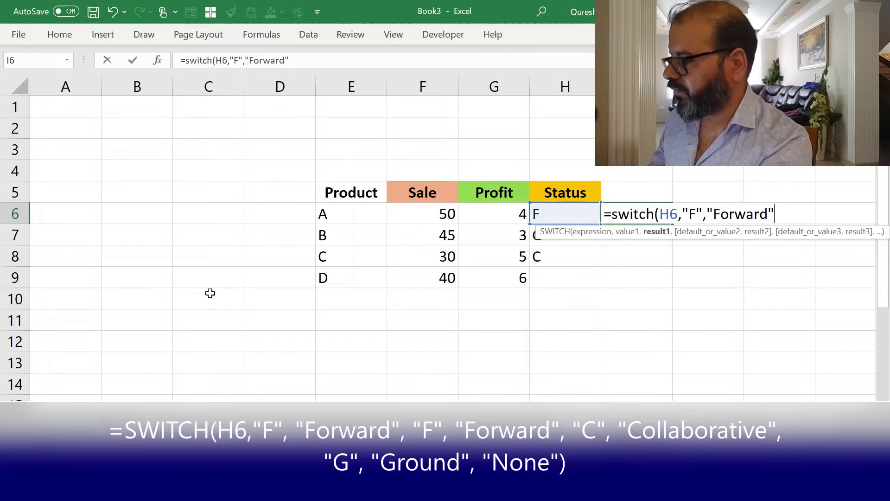
{"action": "type", "text": ","}
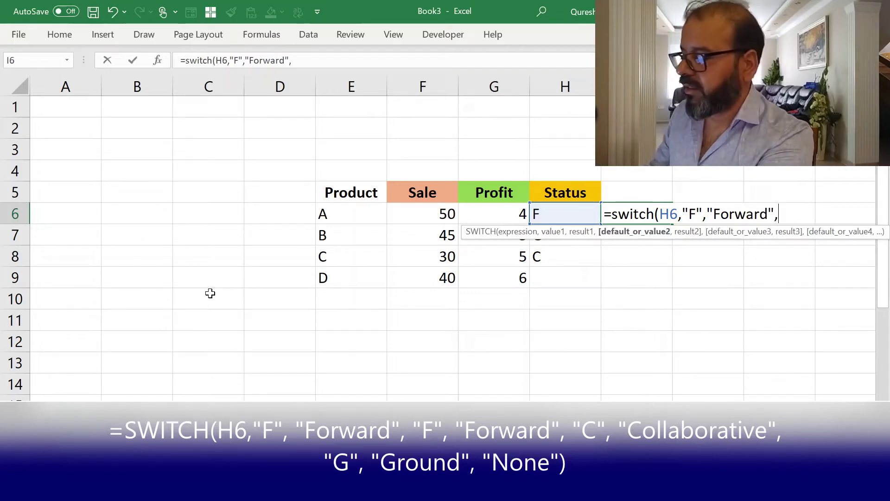
{"action": "type", "text": "C"}
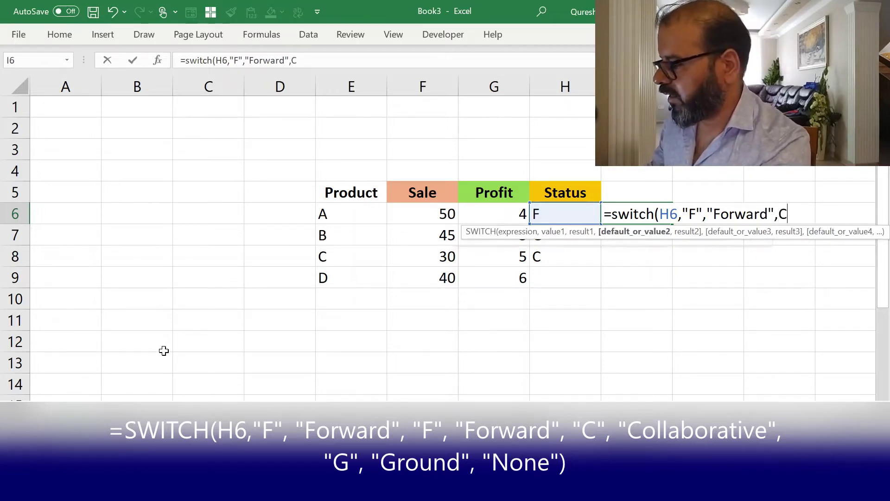
{"action": "key", "text": "BackSpace"}
{"action": "type", "text": "\"C"}
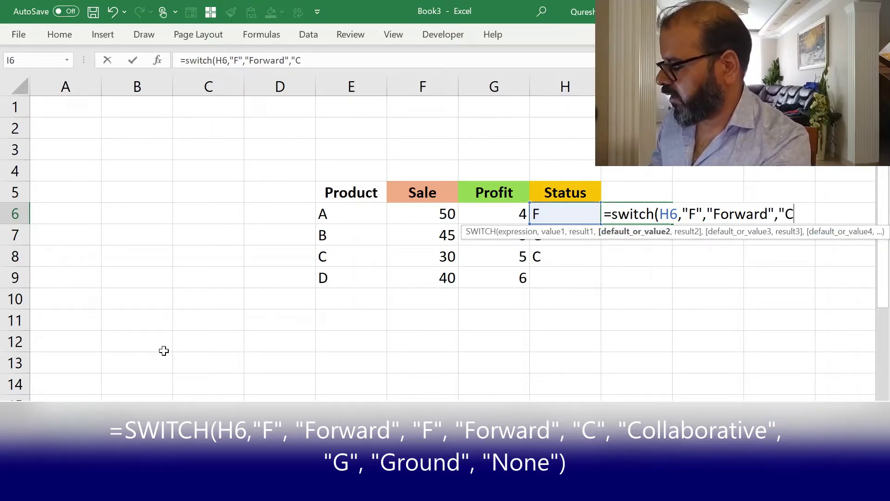
{"action": "type", "text": ","}
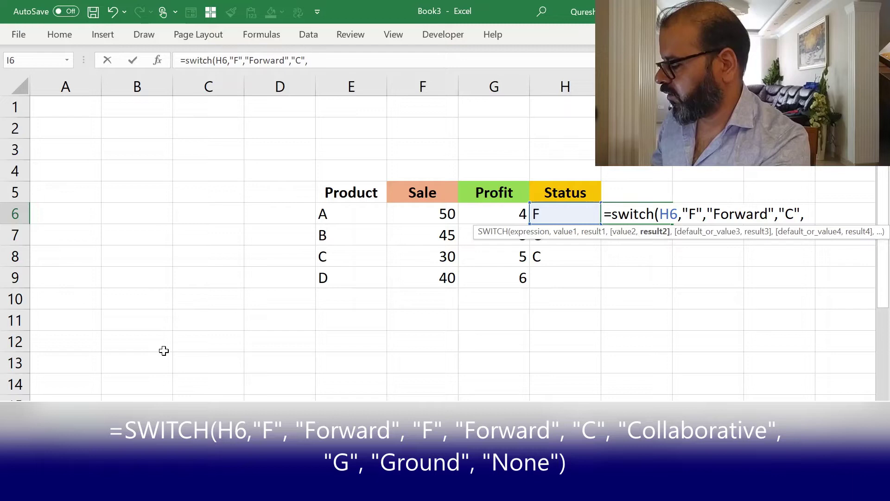
{"action": "type", "text": "\"Collabo"}
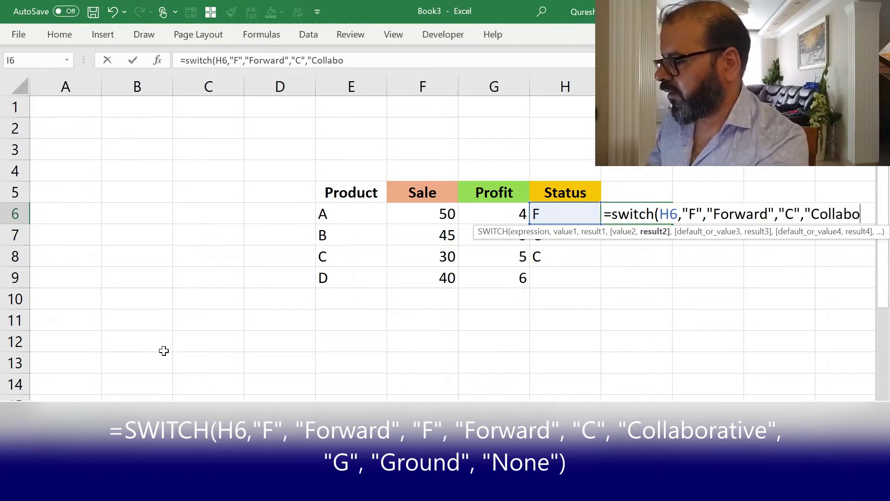
{"action": "type", "text": "rative"}
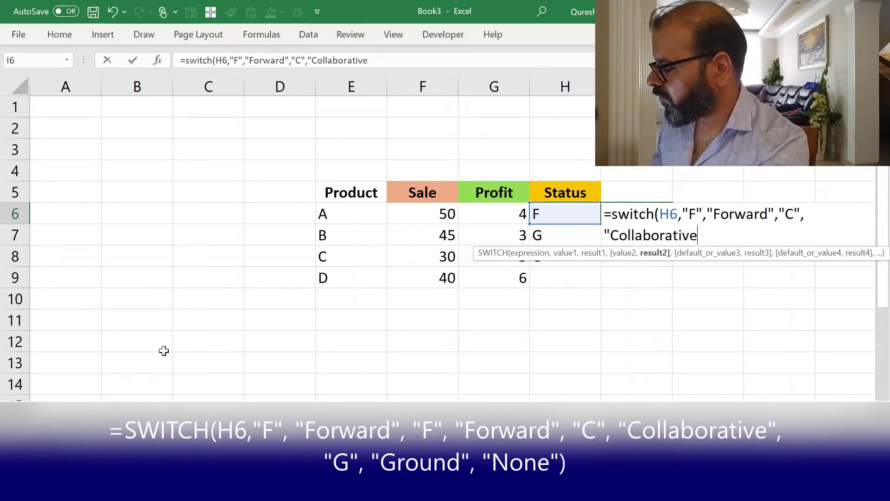
{"action": "type", "text": ",G"}
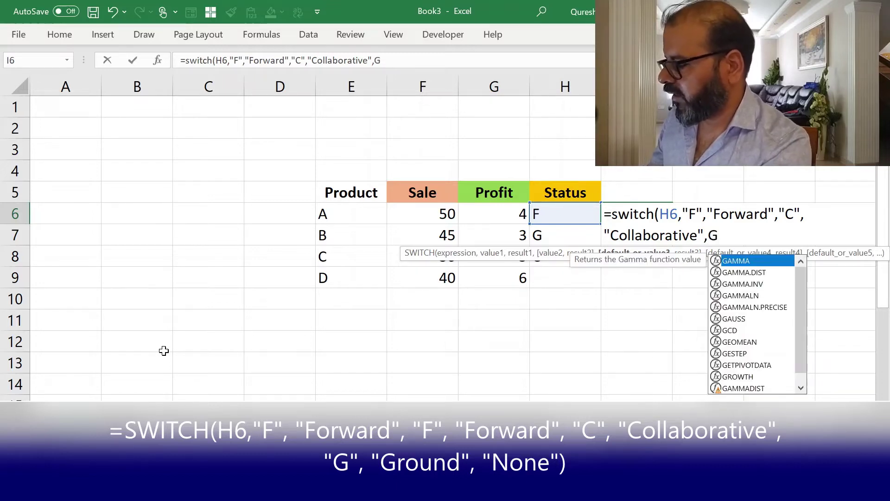
{"action": "key", "text": "BackSpace"}
{"action": "type", "text": "\"G"}
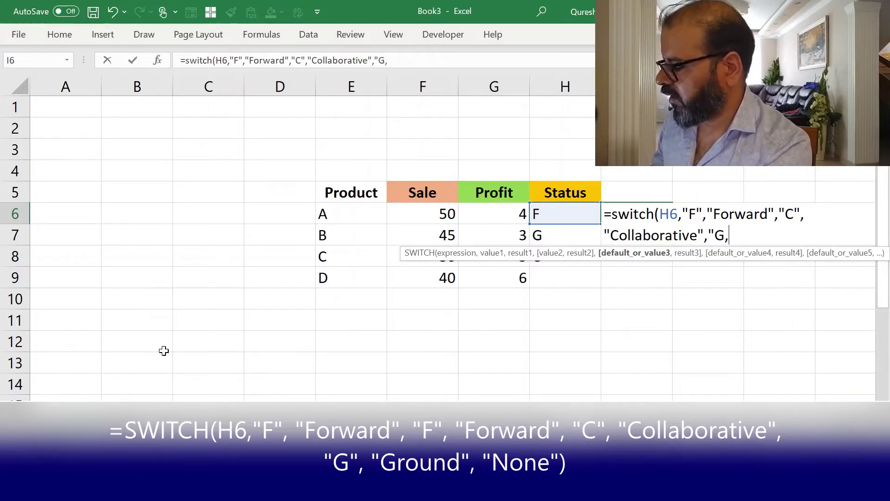
{"action": "type", "text": "\",\"G"}
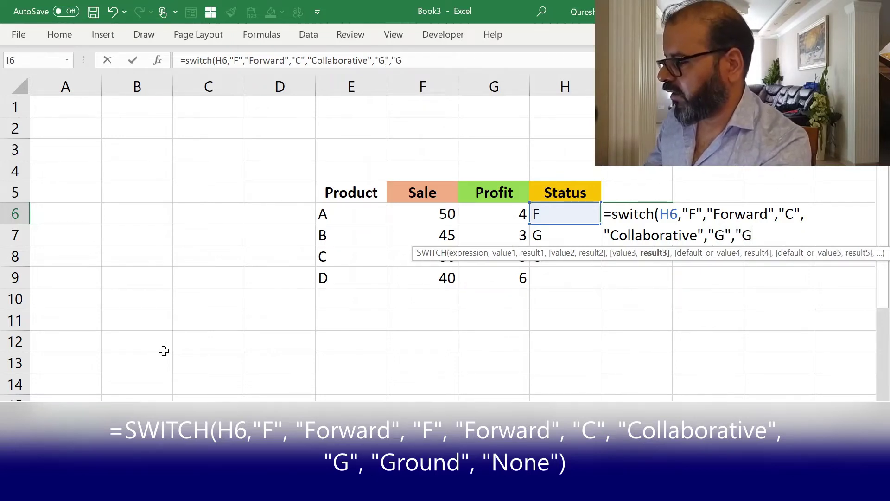
{"action": "type", "text": "round"}
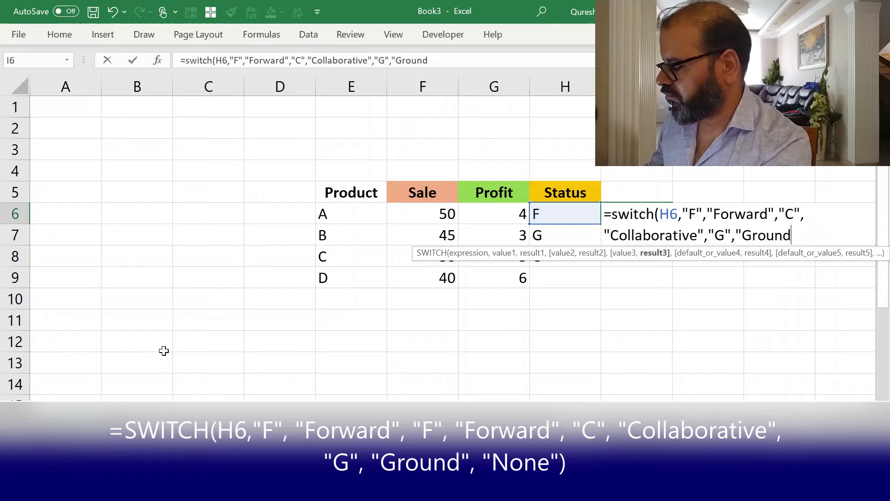
{"action": "type", "text": "\",\"None"}
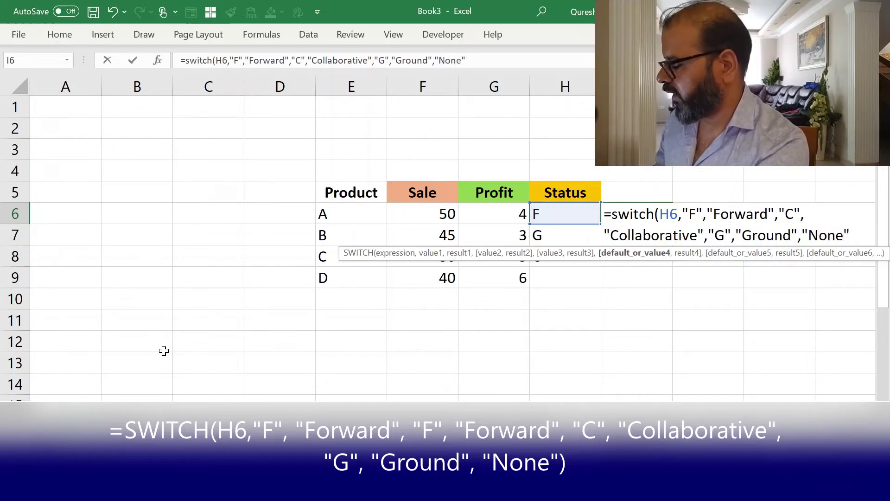
{"action": "type", "text": ")"}
{"action": "key", "text": "Return"}
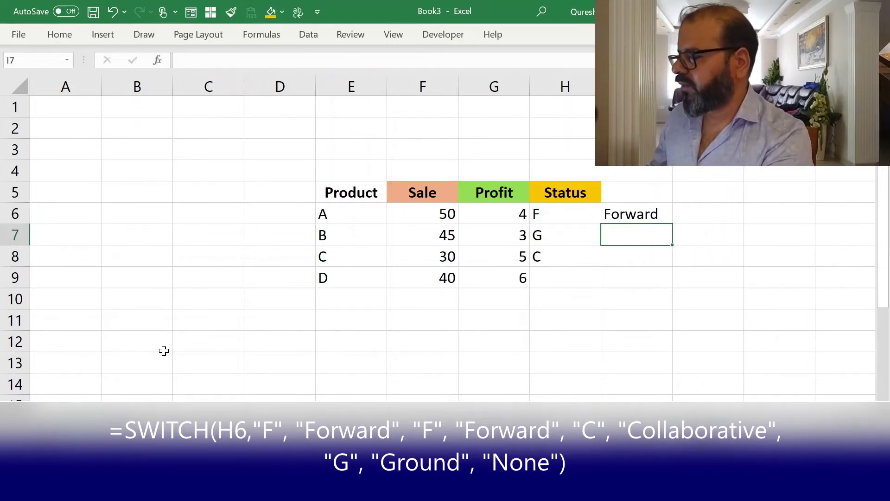
Step: Fill the SWITCH formula from I6 down to I9 and autofit column I
{"action": "key", "text": "Up"}
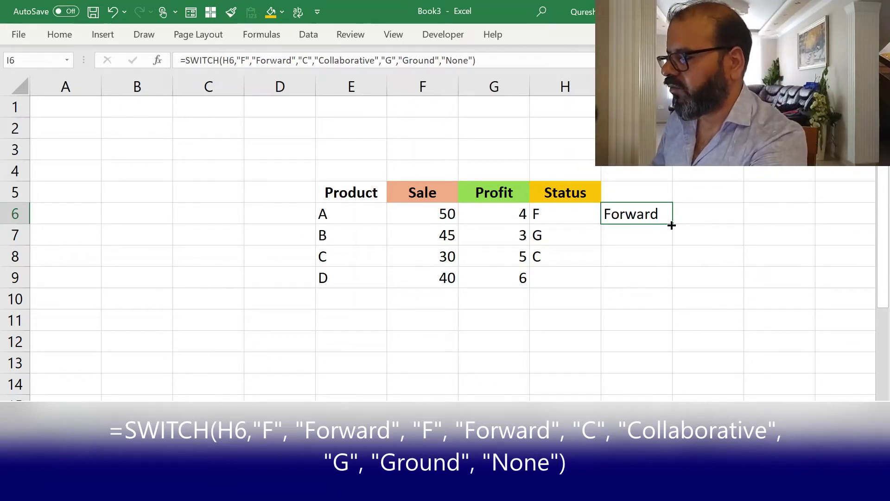
{"action": "left_click_drag", "start_coordinate": [672, 225], "coordinate": [668, 282]}
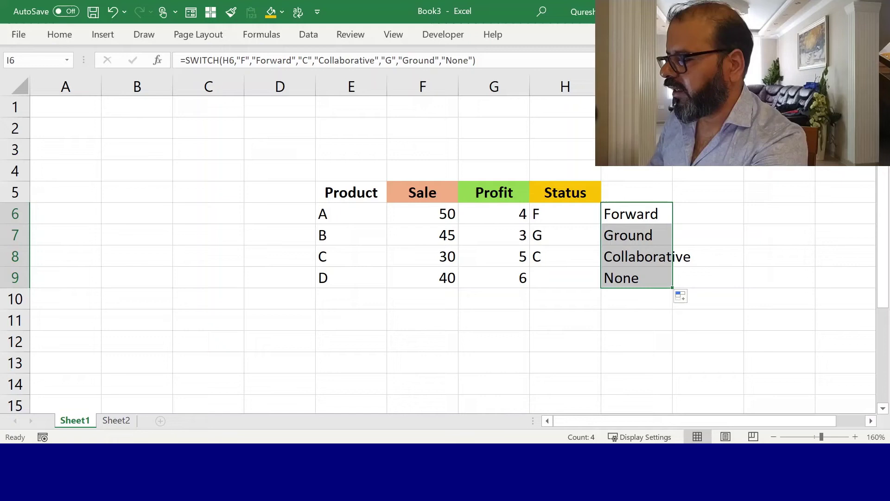
{"action": "double_click", "coordinate": [673, 86]}
{"action": "left_click", "coordinate": [650, 190]}
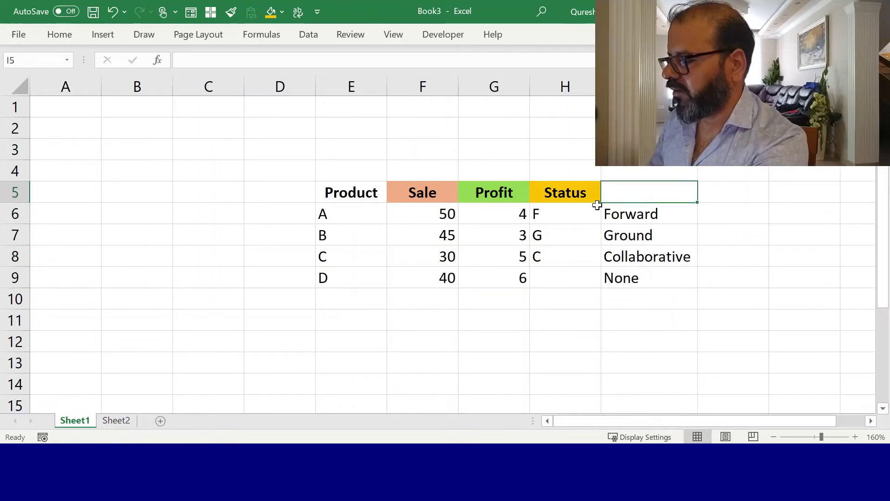
{"action": "left_click", "coordinate": [651, 241]}
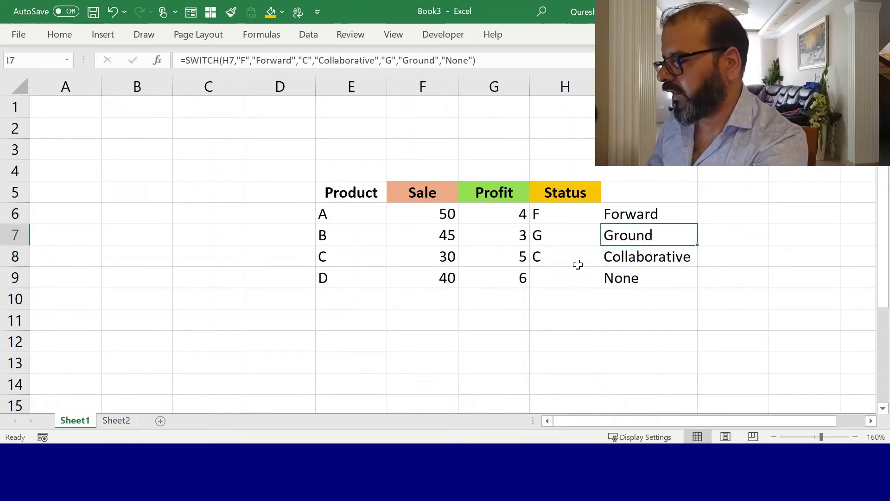
Step: Change status H6 to G and H7 to F so the results show Ground and Forward
{"action": "left_click", "coordinate": [577, 262]}
{"action": "left_click", "coordinate": [588, 221]}
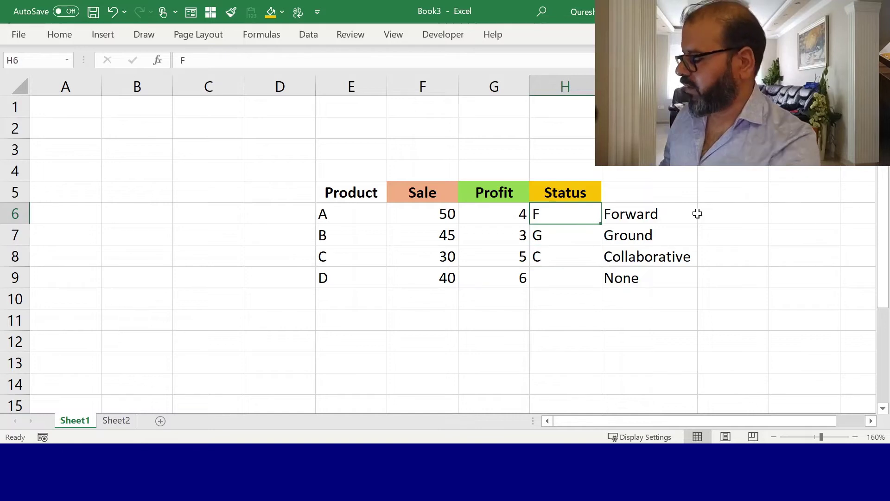
{"action": "type", "text": "c"}
{"action": "key", "text": "Return"}
{"action": "key", "text": "Up"}
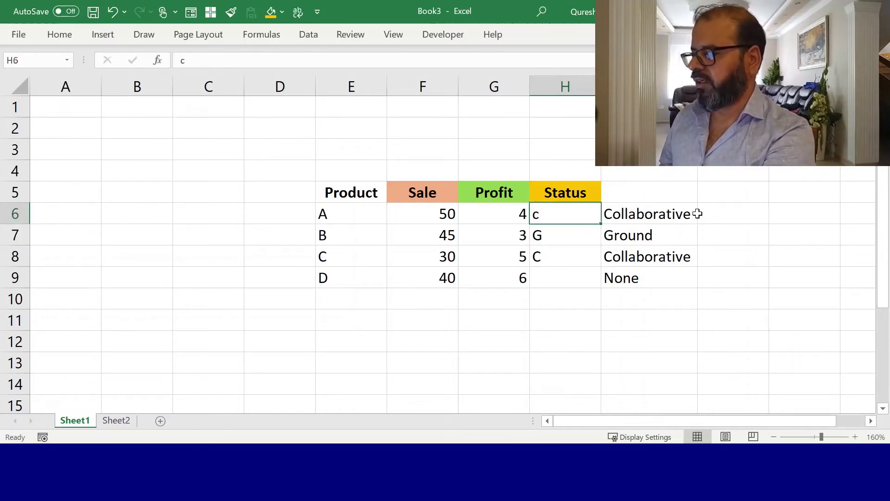
{"action": "type", "text": "G"}
{"action": "key", "text": "Return"}
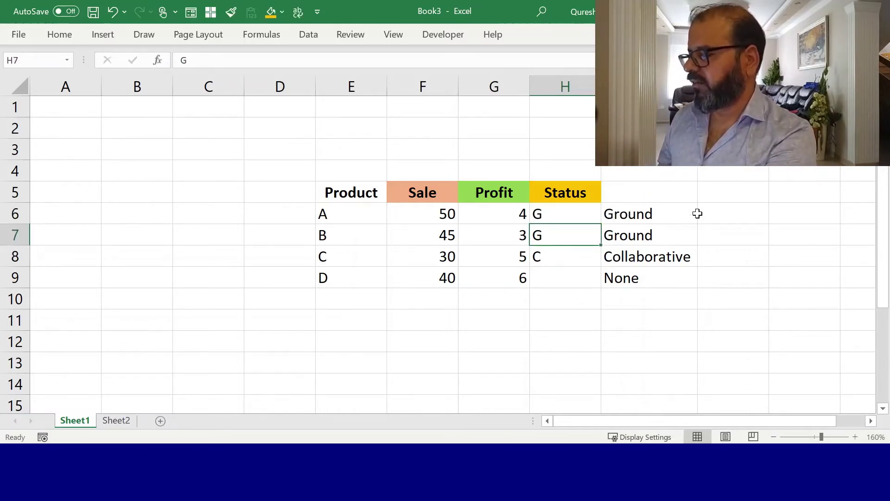
{"action": "type", "text": "F"}
{"action": "key", "text": "Return"}
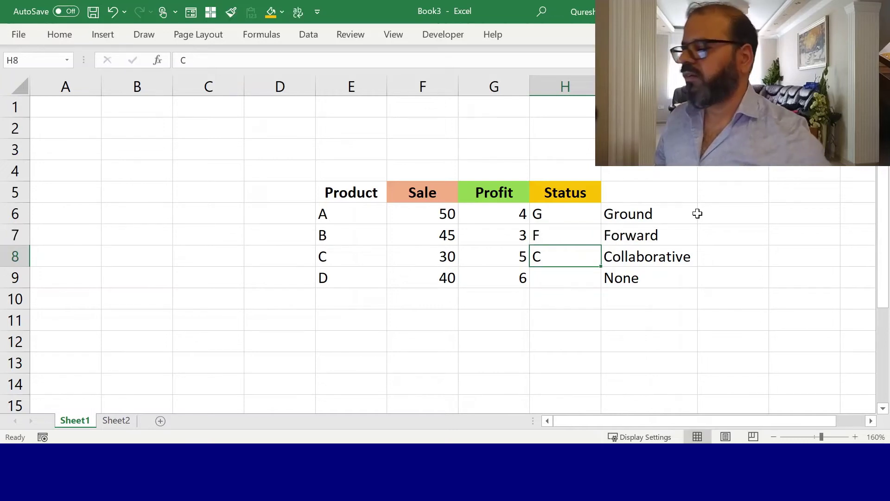